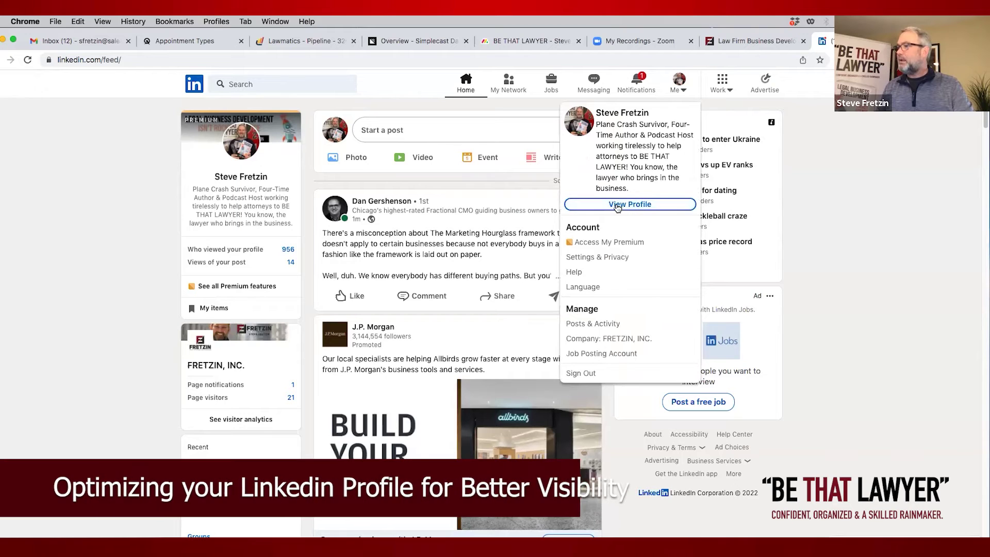
Open your own LinkedIn profile page from the Me menu
{"action": "left_click", "coordinate": [609, 204]}
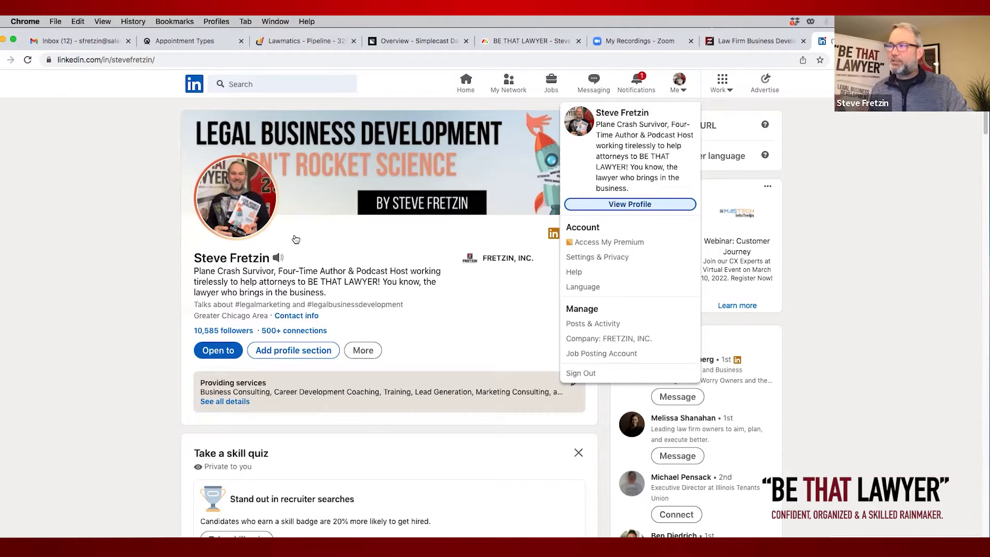
{"action": "left_click", "coordinate": [277, 260]}
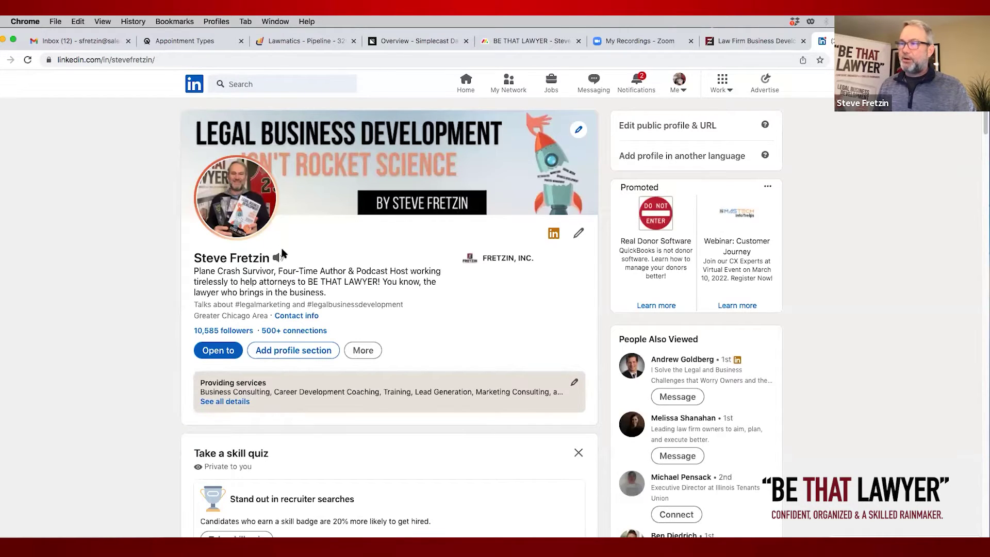
Reveal the profile's full web address, then open 'Edit public profile & URL' settings
{"action": "left_click", "coordinate": [157, 59]}
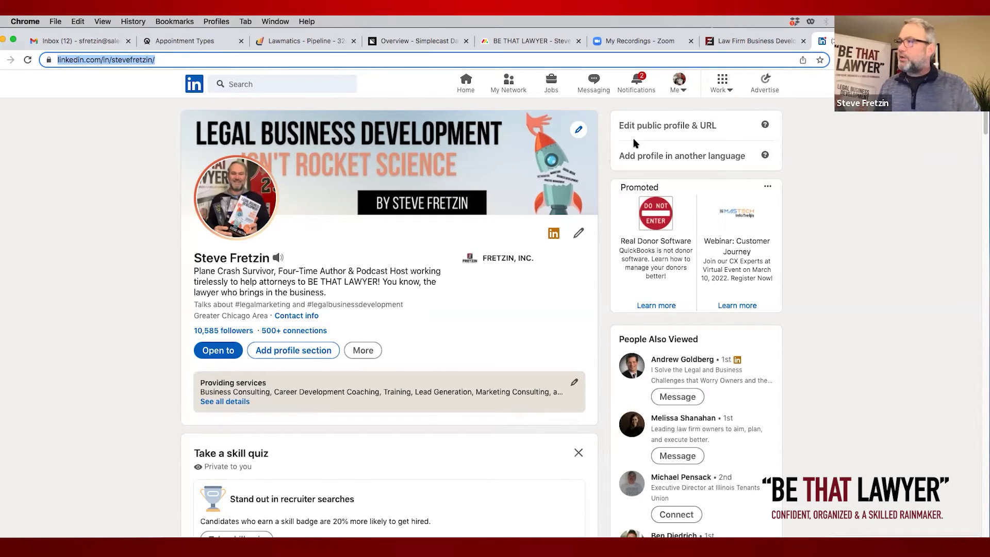
{"action": "left_click", "coordinate": [650, 127]}
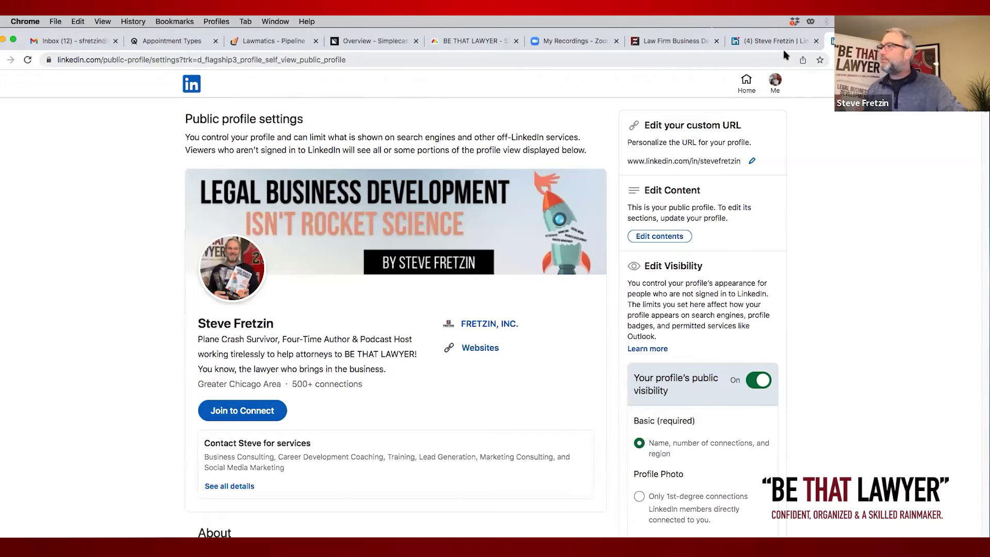
Back on the profile tab, highlight the 'stevefretzin/' ending of the URL
{"action": "left_click", "coordinate": [796, 43]}
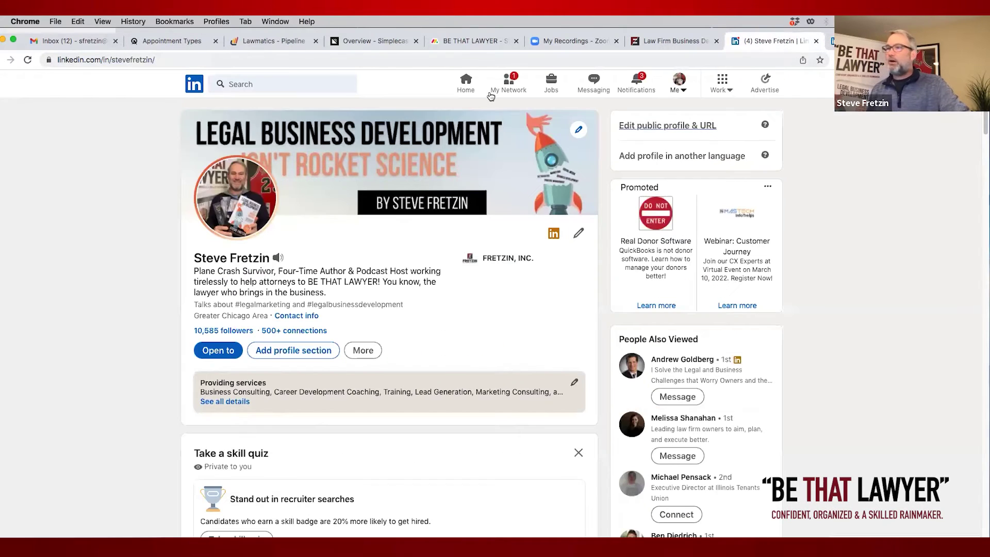
{"action": "left_click", "coordinate": [112, 60]}
{"action": "left_click_drag", "start_coordinate": [155, 59], "coordinate": [199, 60]}
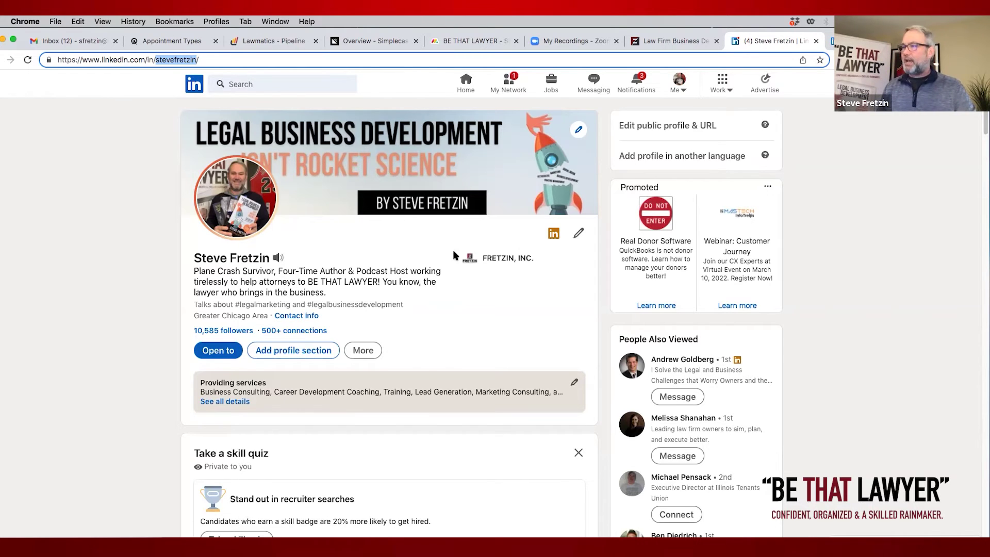
{"action": "left_click", "coordinate": [333, 297]}
{"action": "mouse_move", "coordinate": [327, 292]}
{"action": "left_mouse_down"}
{"action": "mouse_move", "coordinate": [199, 281]}
{"action": "mouse_move", "coordinate": [194, 271]}
{"action": "left_mouse_up"}
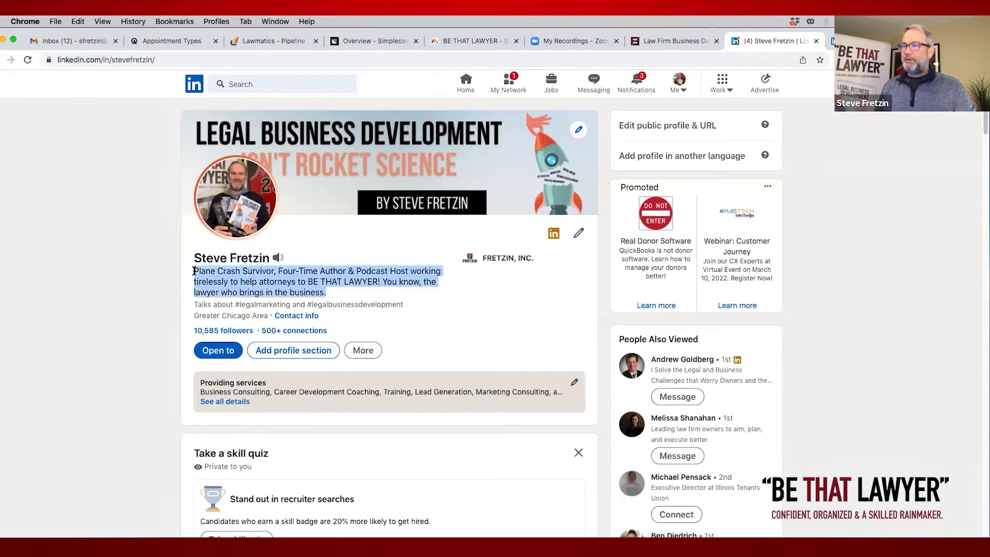
{"action": "left_click", "coordinate": [341, 295]}
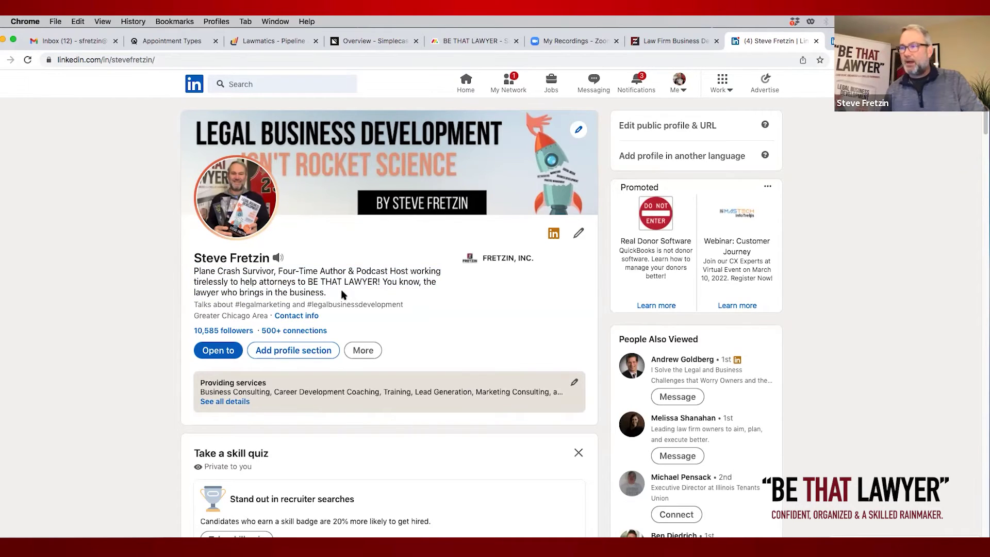
{"action": "left_click_drag", "start_coordinate": [327, 292], "coordinate": [192, 271]}
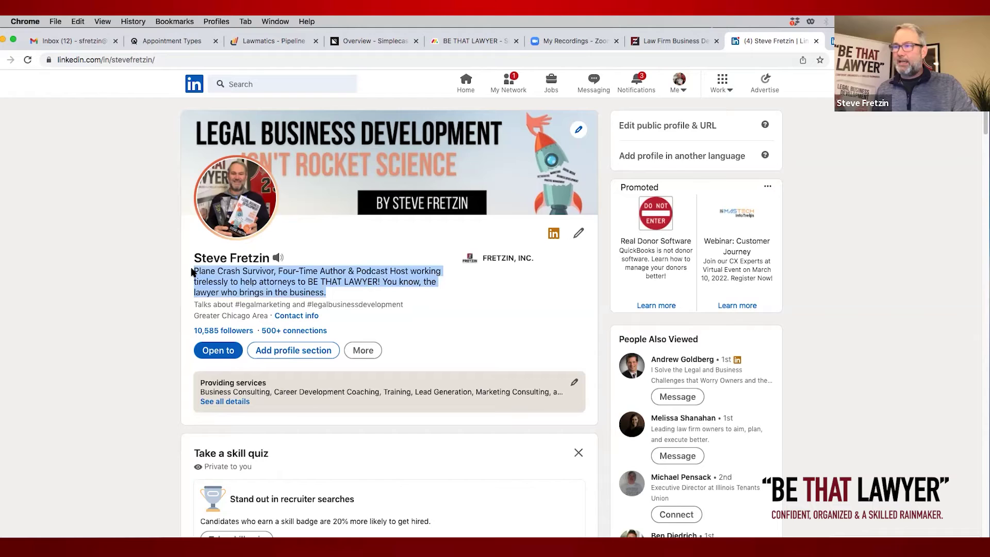
{"action": "left_click", "coordinate": [254, 272]}
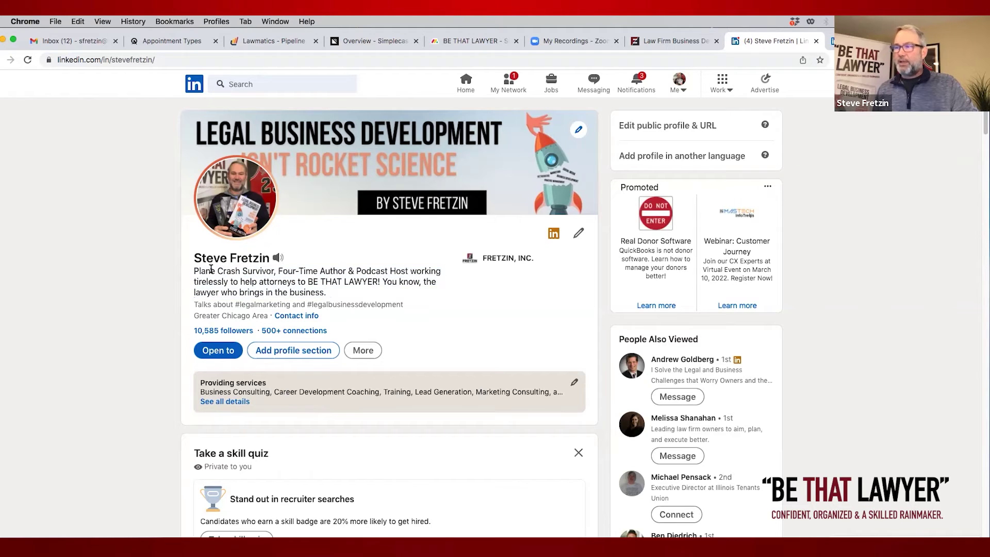
{"action": "left_click_drag", "start_coordinate": [278, 271], "coordinate": [341, 279]}
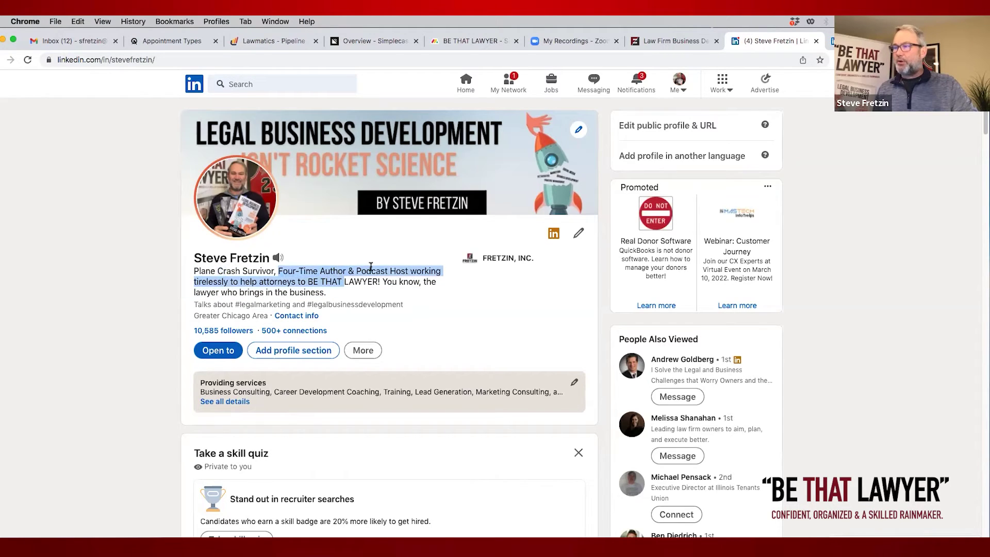
{"action": "left_click", "coordinate": [336, 293]}
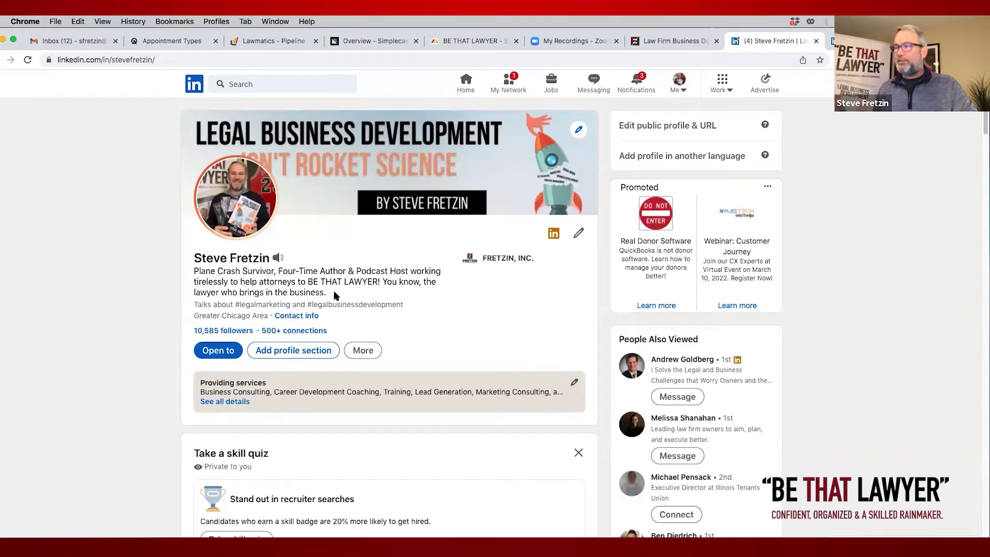
{"action": "left_click_drag", "start_coordinate": [326, 291], "coordinate": [243, 278]}
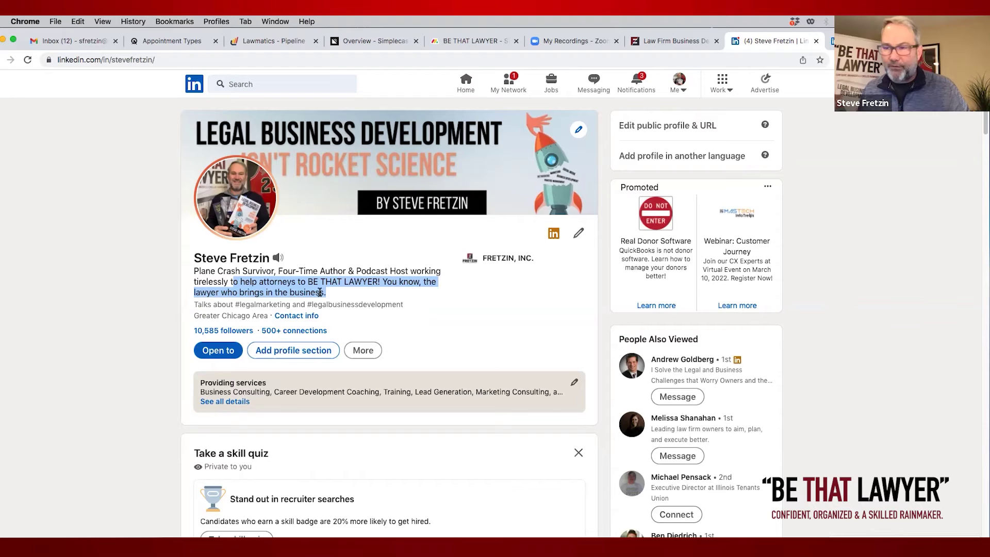
{"action": "scroll", "coordinate": [460, 410], "scroll_direction": "down", "scroll_amount": 1}
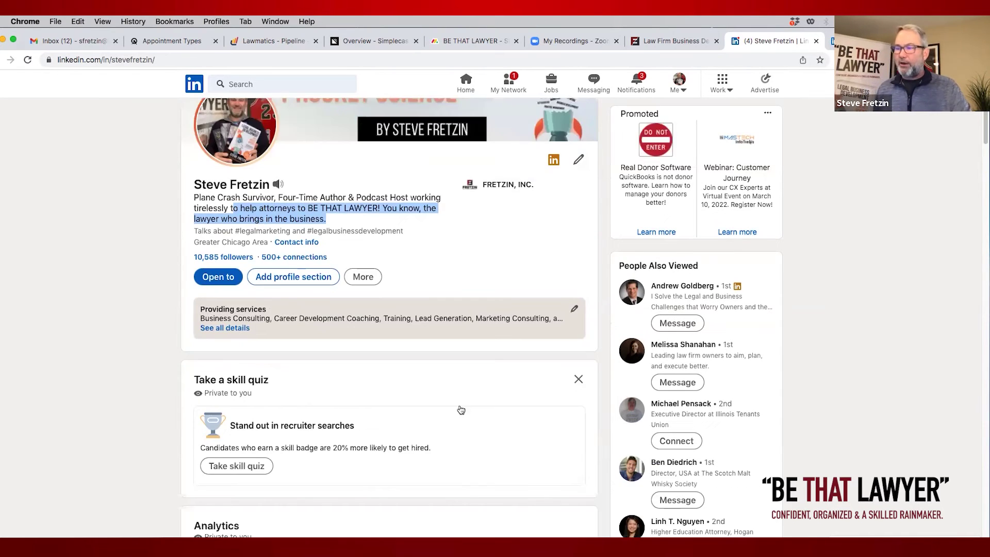
{"action": "scroll", "coordinate": [442, 424], "scroll_direction": "down", "scroll_amount": 3}
{"action": "scroll", "coordinate": [438, 425], "scroll_direction": "down", "scroll_amount": 2}
{"action": "scroll", "coordinate": [439, 425], "scroll_direction": "down", "scroll_amount": 3}
{"action": "scroll", "coordinate": [418, 429], "scroll_direction": "down", "scroll_amount": 4}
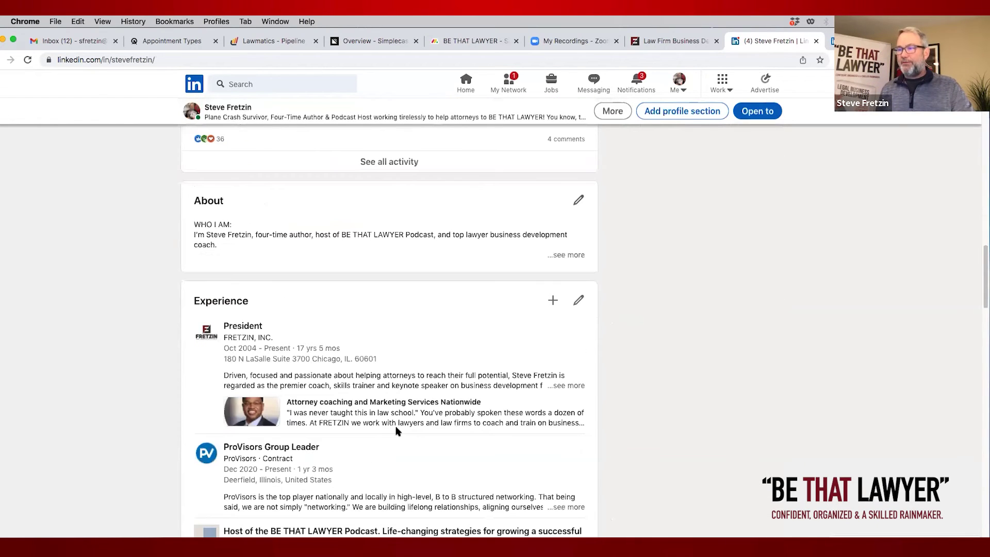
{"action": "left_click_drag", "start_coordinate": [266, 323], "coordinate": [218, 323]}
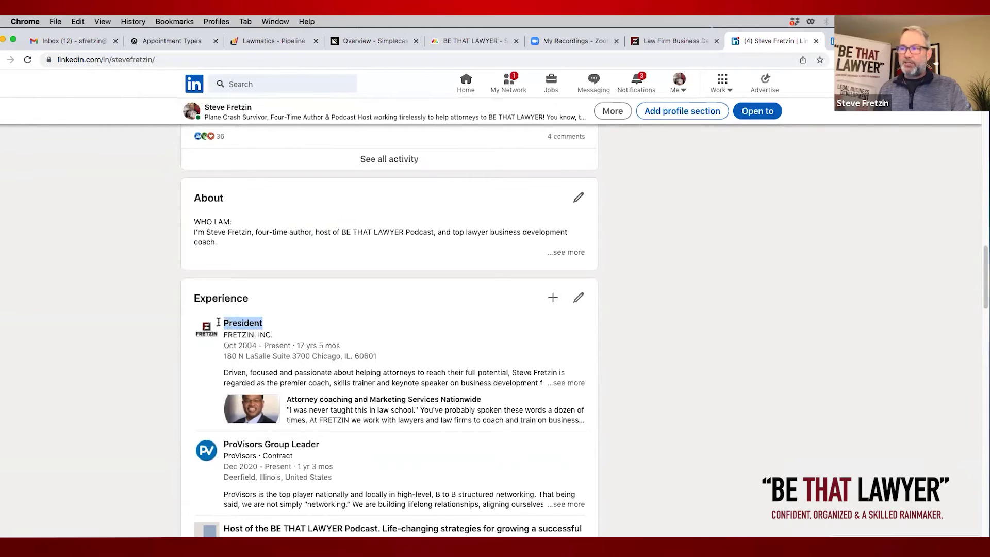
{"action": "scroll", "coordinate": [365, 332], "scroll_direction": "up", "scroll_amount": 2}
{"action": "scroll", "coordinate": [371, 325], "scroll_direction": "up", "scroll_amount": 10}
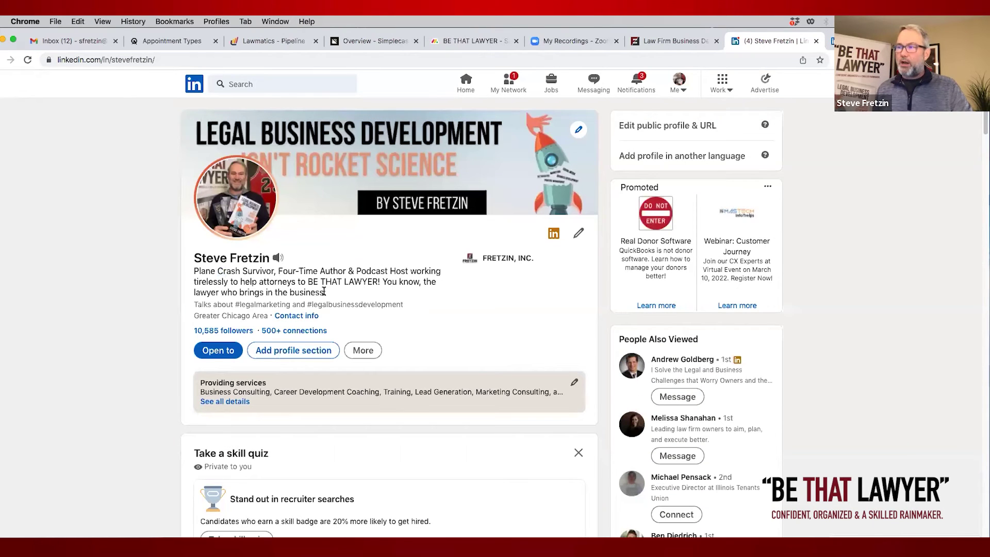
{"action": "left_click_drag", "start_coordinate": [327, 292], "coordinate": [185, 276]}
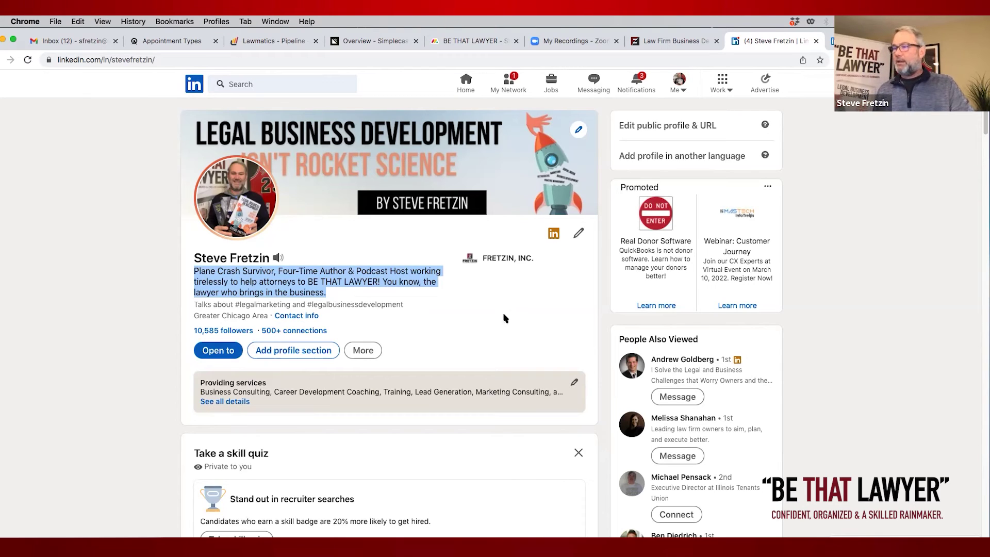
Open the Contact info overlay showing websites, phone, address, email, Twitter and birthday
{"action": "left_click", "coordinate": [411, 315]}
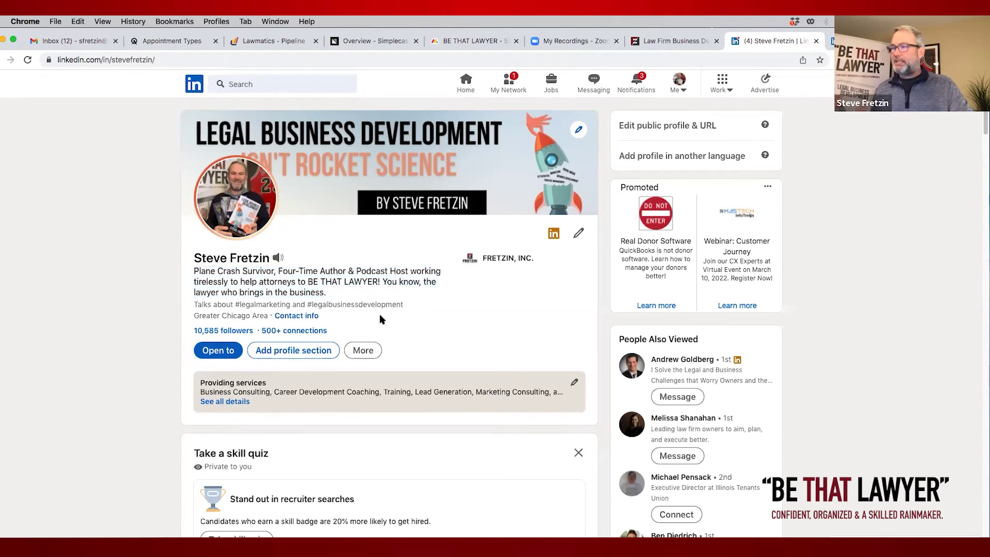
{"action": "left_click", "coordinate": [289, 317]}
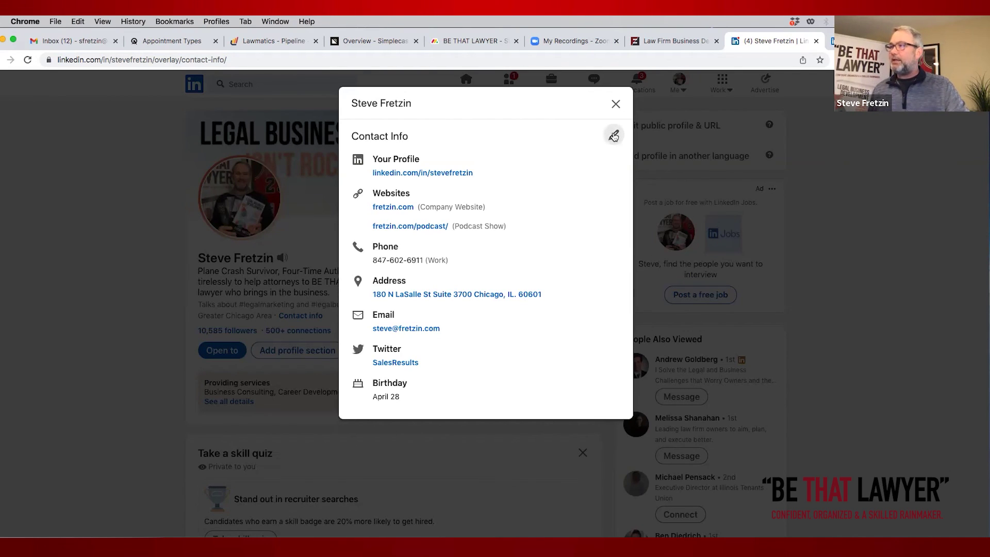
Close the Contact Info overlay to return to the full profile
{"action": "left_click", "coordinate": [616, 104]}
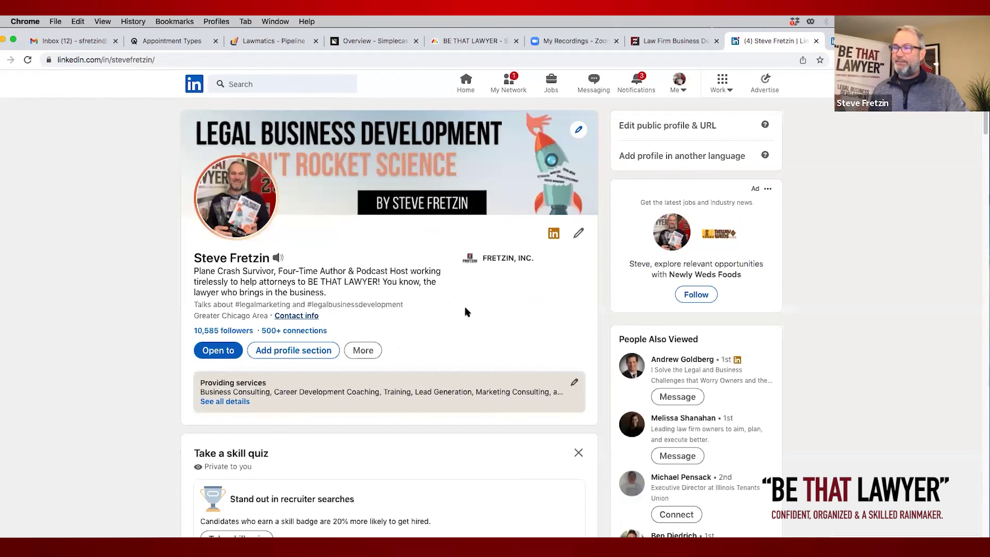
{"action": "scroll", "coordinate": [478, 298], "scroll_direction": "down", "scroll_amount": 3}
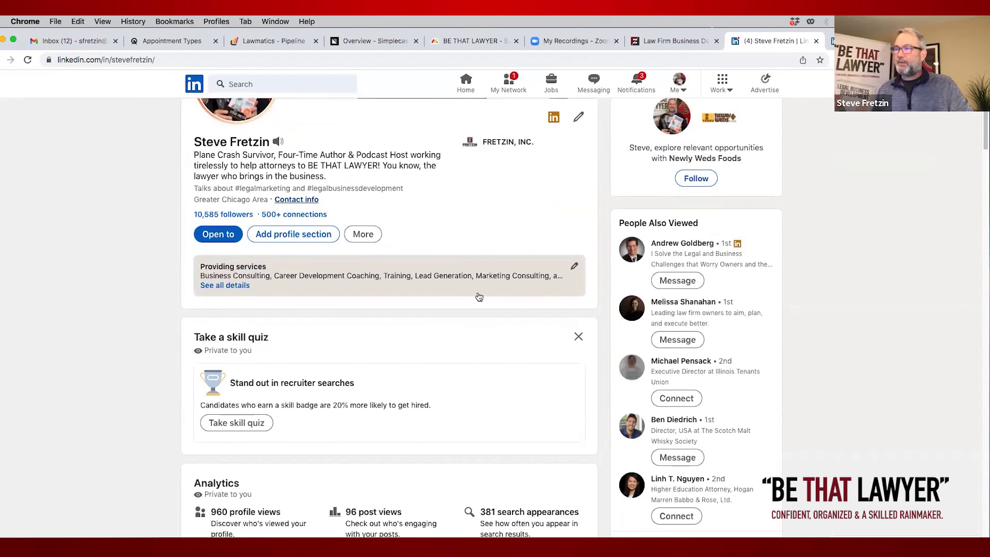
{"action": "scroll", "coordinate": [476, 297], "scroll_direction": "up", "scroll_amount": 3}
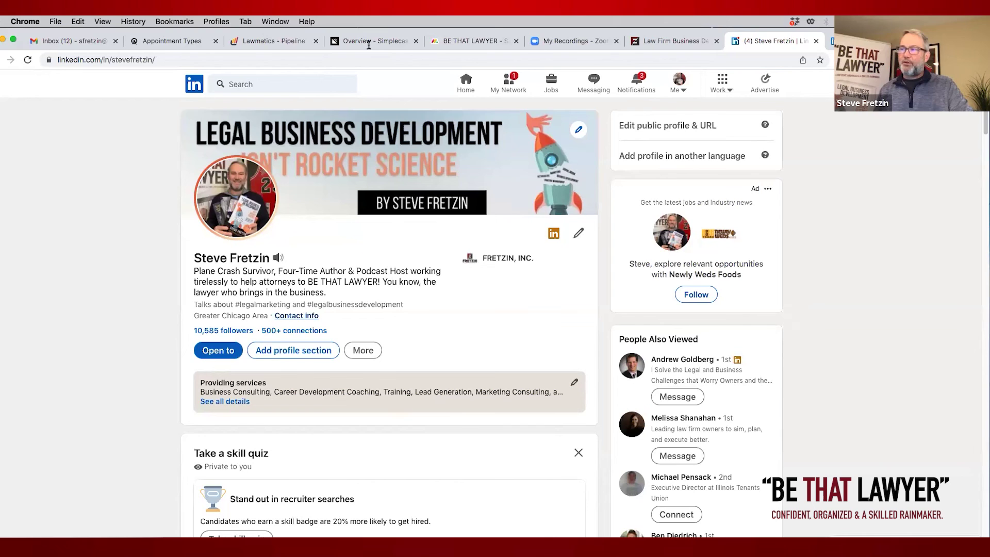